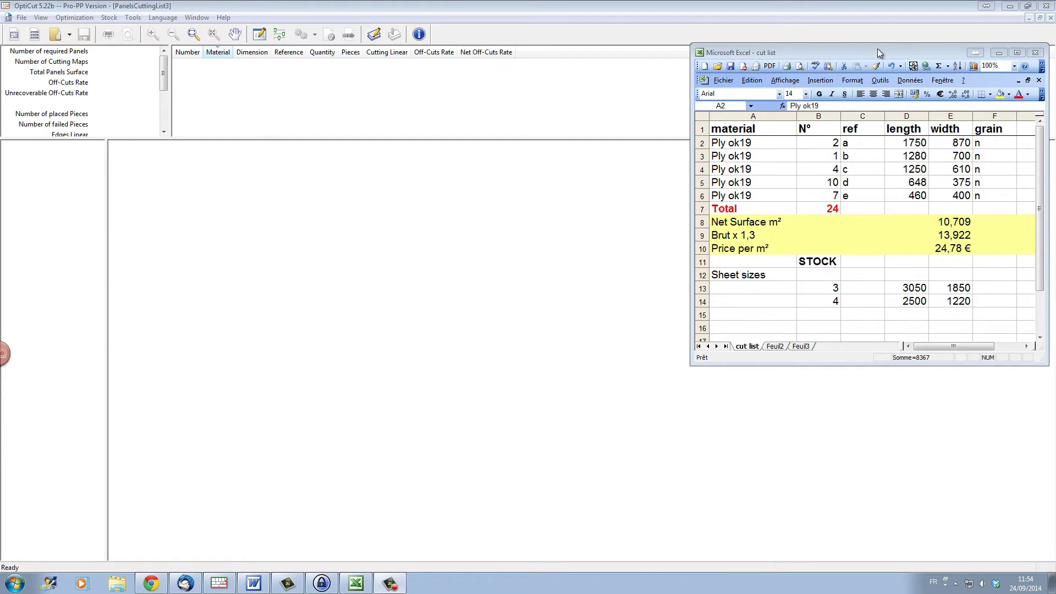
- Copy the five Ply ok19 panel rows A2:F6 and paste them into Feuil2 at A1
{"action": "left_click_drag", "start_coordinate": [878, 54], "coordinate": [813, 85]}
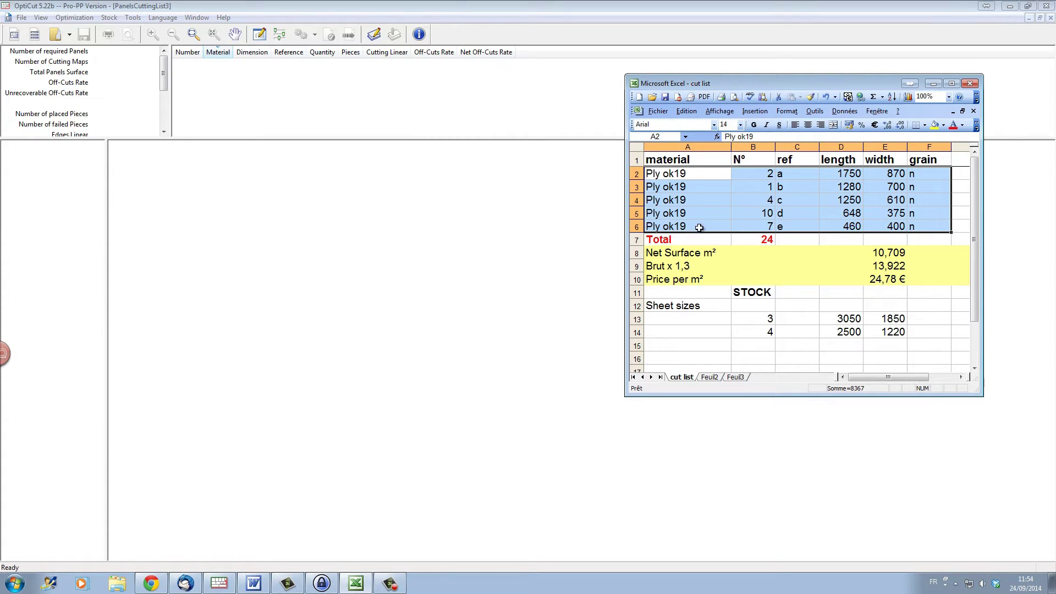
{"action": "left_click", "coordinate": [746, 221]}
{"action": "left_click_drag", "start_coordinate": [686, 179], "coordinate": [924, 222]}
{"action": "key", "text": "ctrl+c"}
{"action": "left_click", "coordinate": [686, 111]}
{"action": "left_click", "coordinate": [694, 123]}
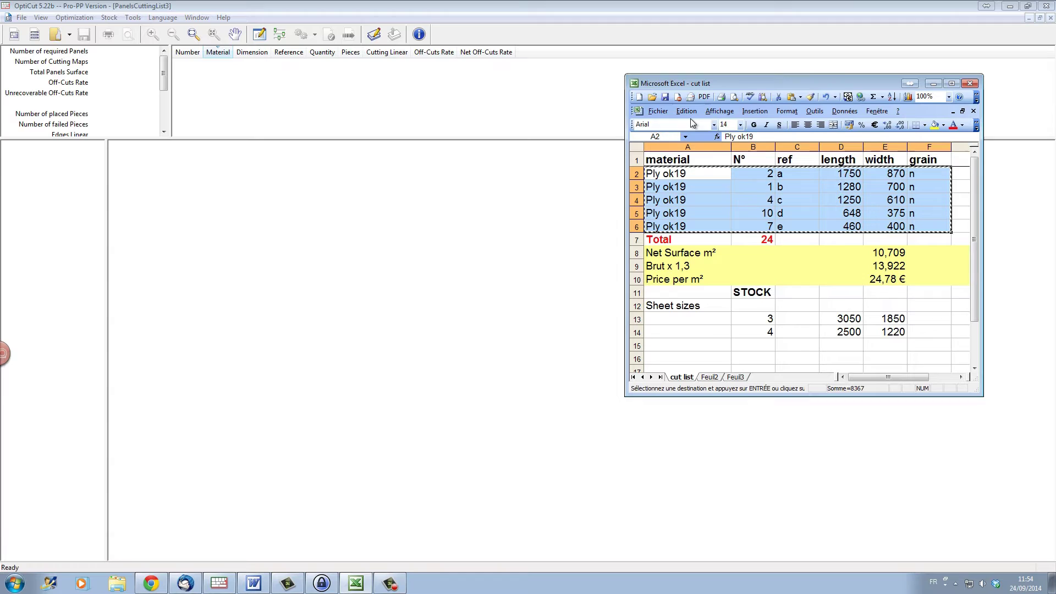
{"action": "left_click", "coordinate": [711, 377]}
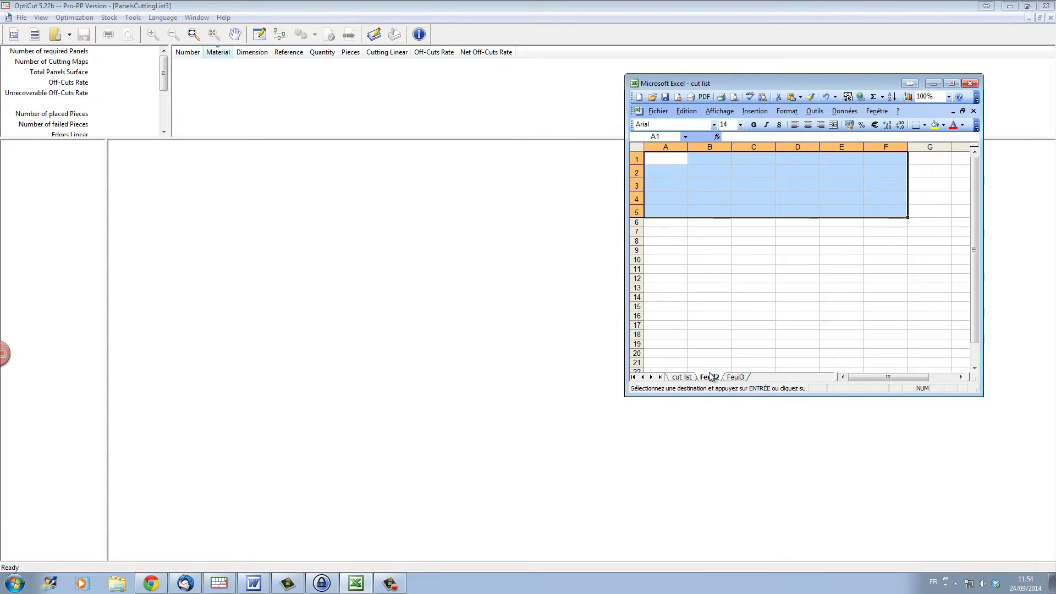
{"action": "left_click", "coordinate": [686, 111]}
{"action": "left_click", "coordinate": [694, 136]}
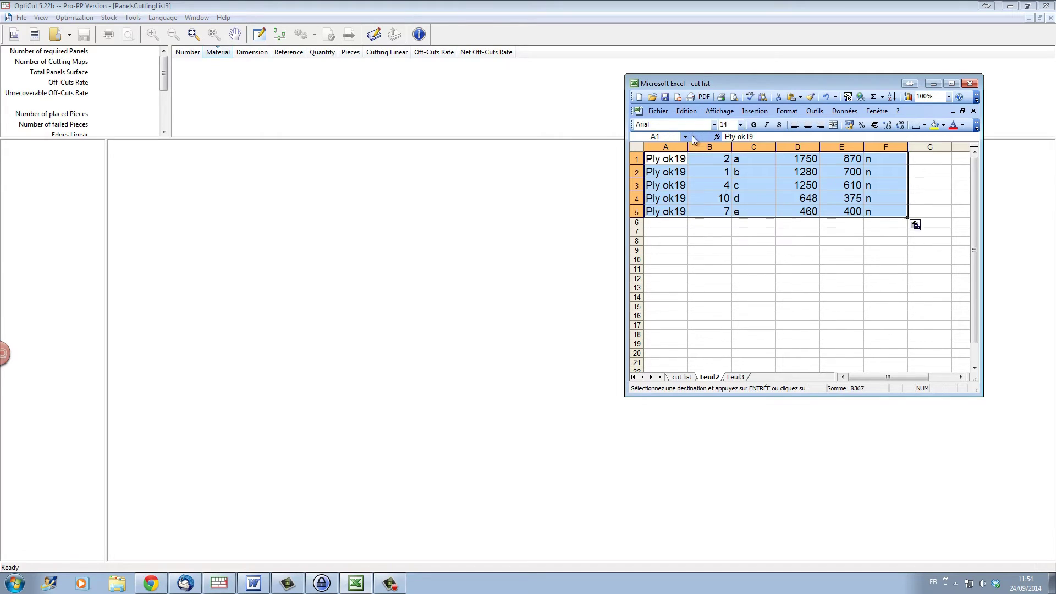
- Enter 0 as the grain value in cells F1 through F5 of Feuil2
{"action": "left_click", "coordinate": [888, 157]}
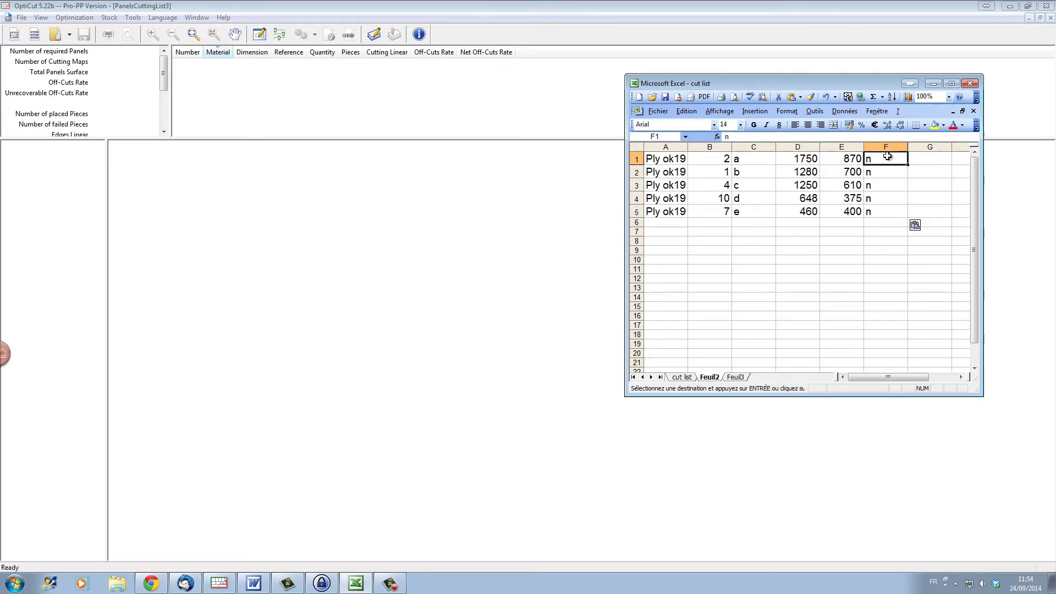
{"action": "type", "text": "0"}
{"action": "left_click", "coordinate": [889, 175]}
{"action": "type", "text": "0"}
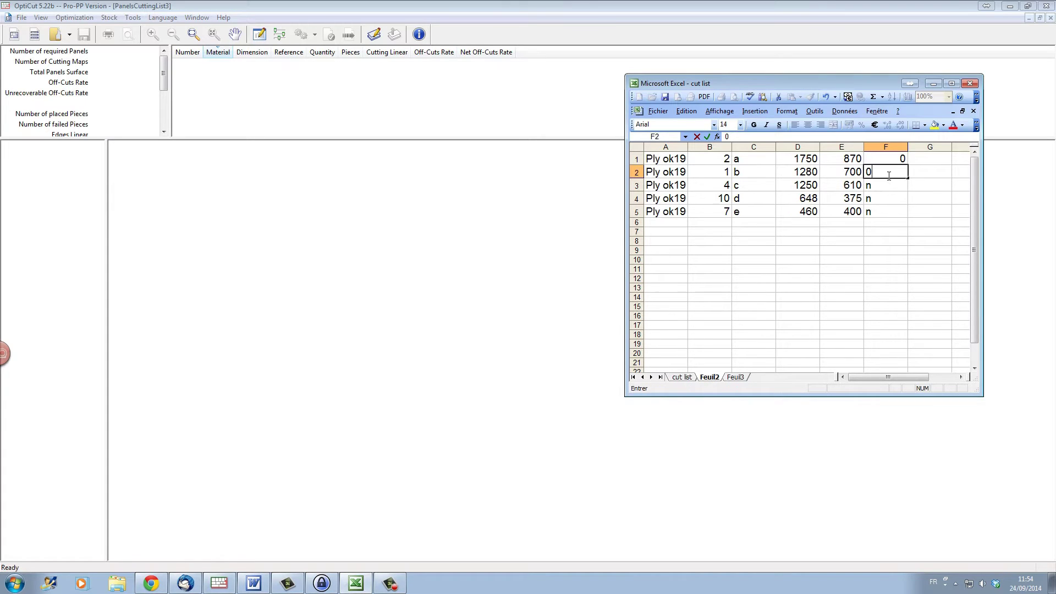
{"action": "type", "text": "0"}
{"action": "left_click", "coordinate": [887, 184]}
{"action": "type", "text": "0"}
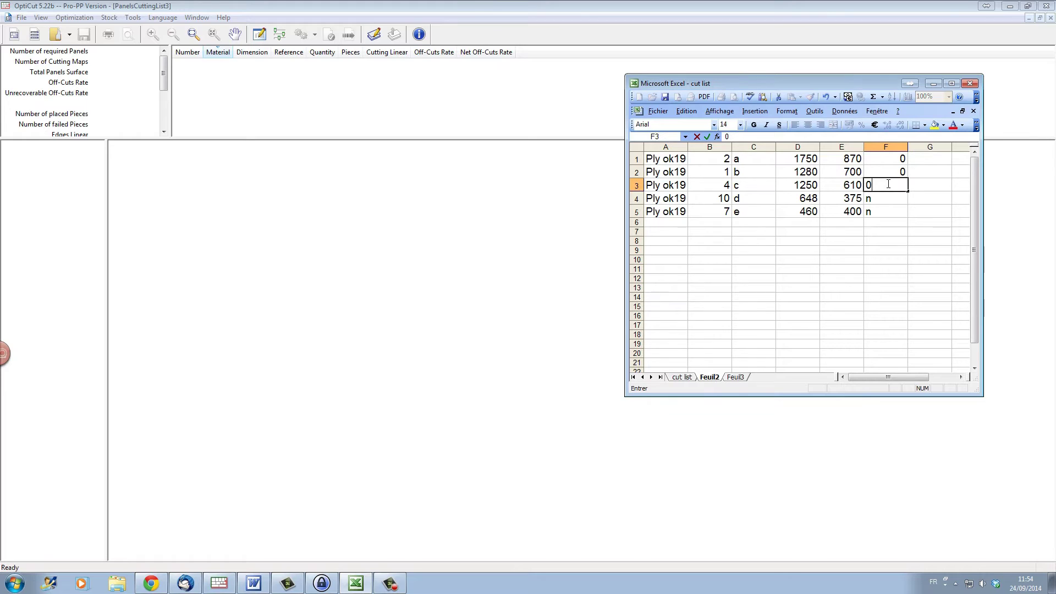
{"action": "left_click", "coordinate": [887, 198]}
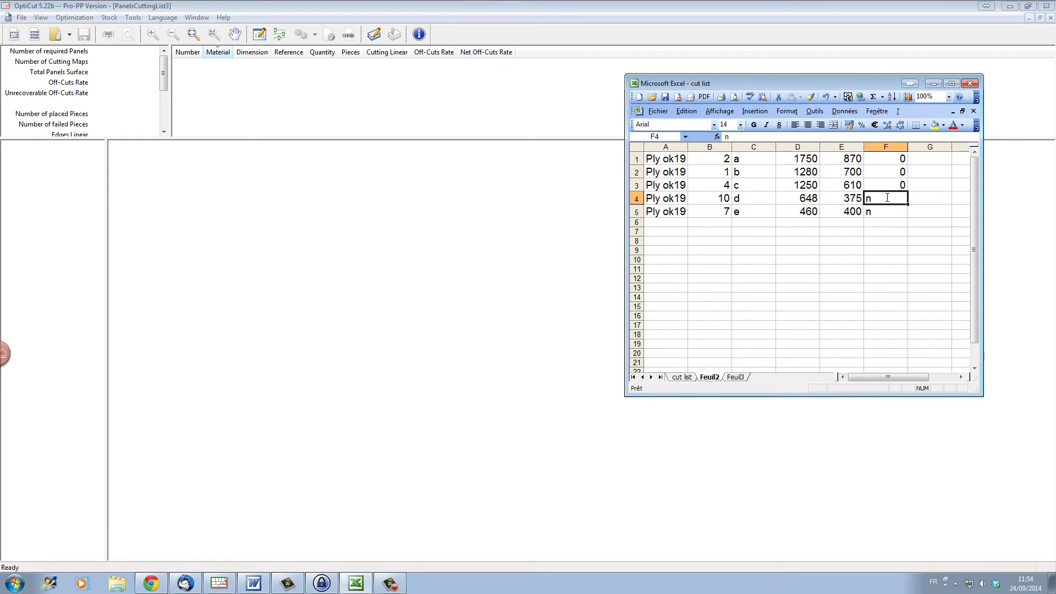
{"action": "type", "text": "0"}
{"action": "left_click", "coordinate": [887, 211]}
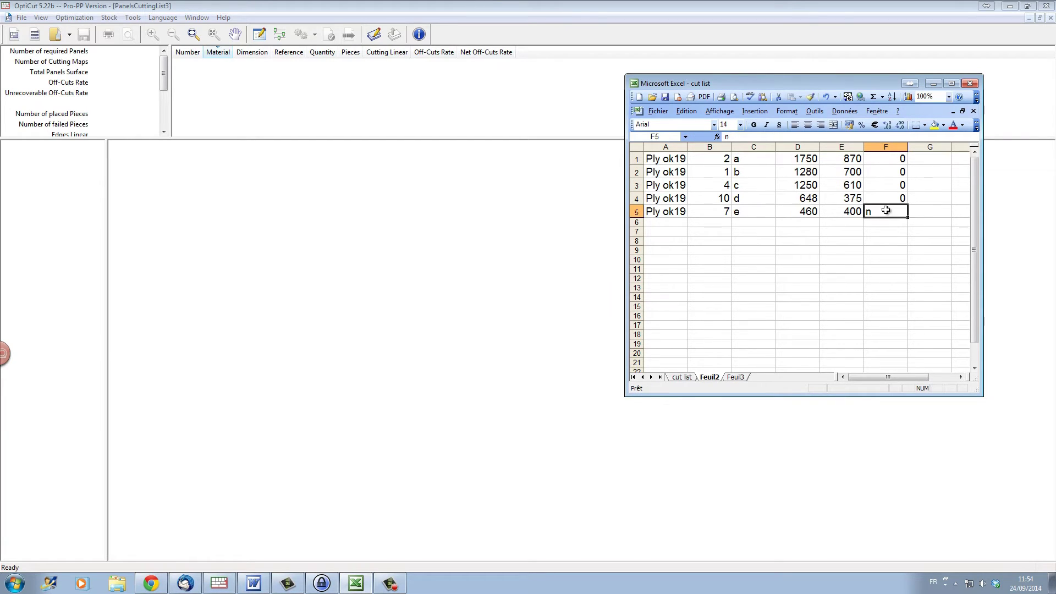
{"action": "type", "text": "0"}
{"action": "left_click", "coordinate": [882, 231]}
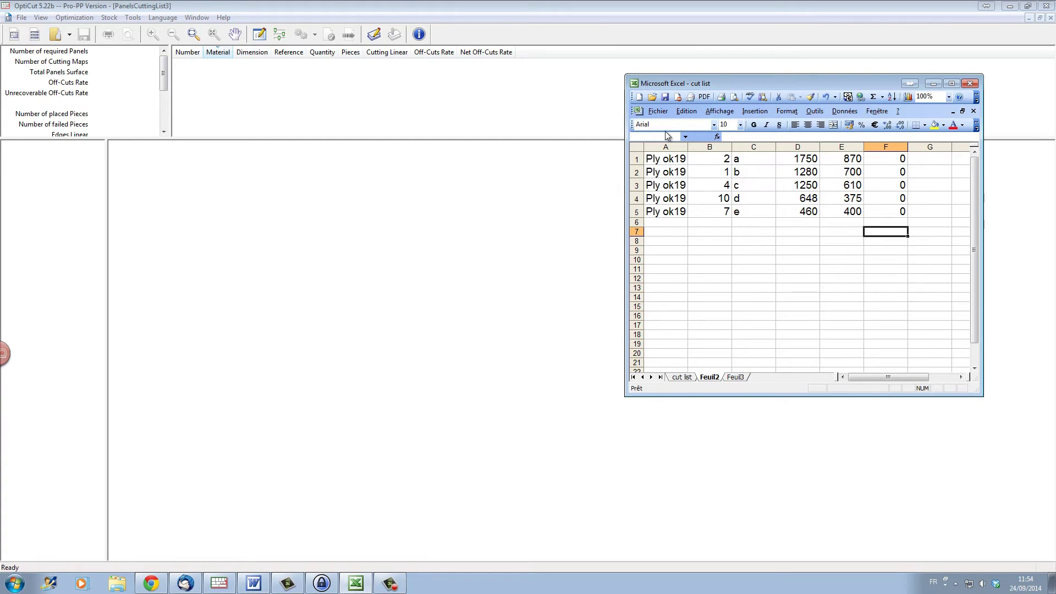
- Save Feuil2 as 'cut list' in CSV (séparateur: point-virgule), replacing the existing file
{"action": "left_click", "coordinate": [660, 112]}
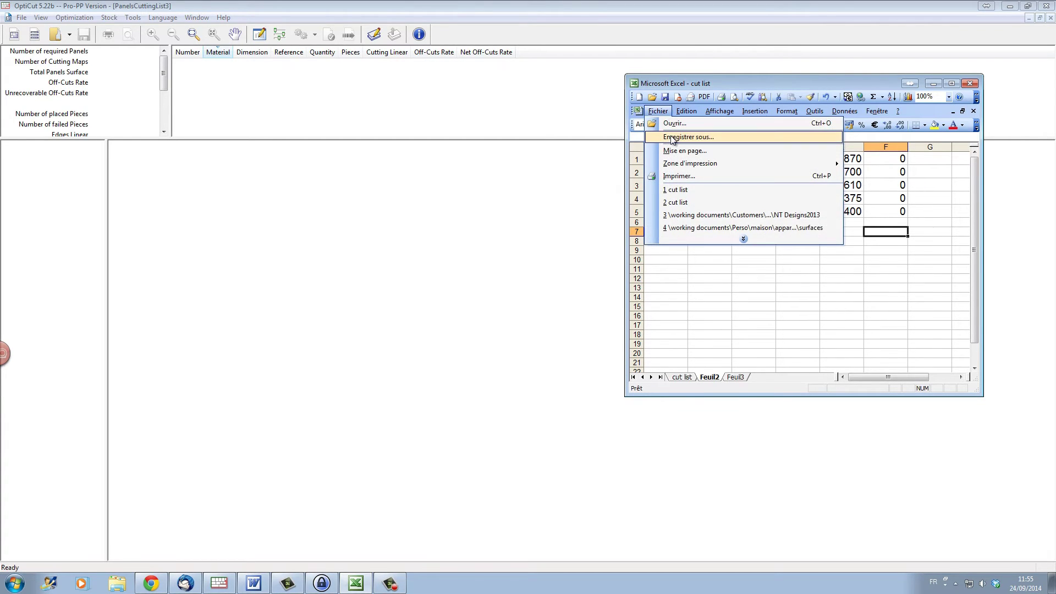
{"action": "left_click", "coordinate": [672, 138]}
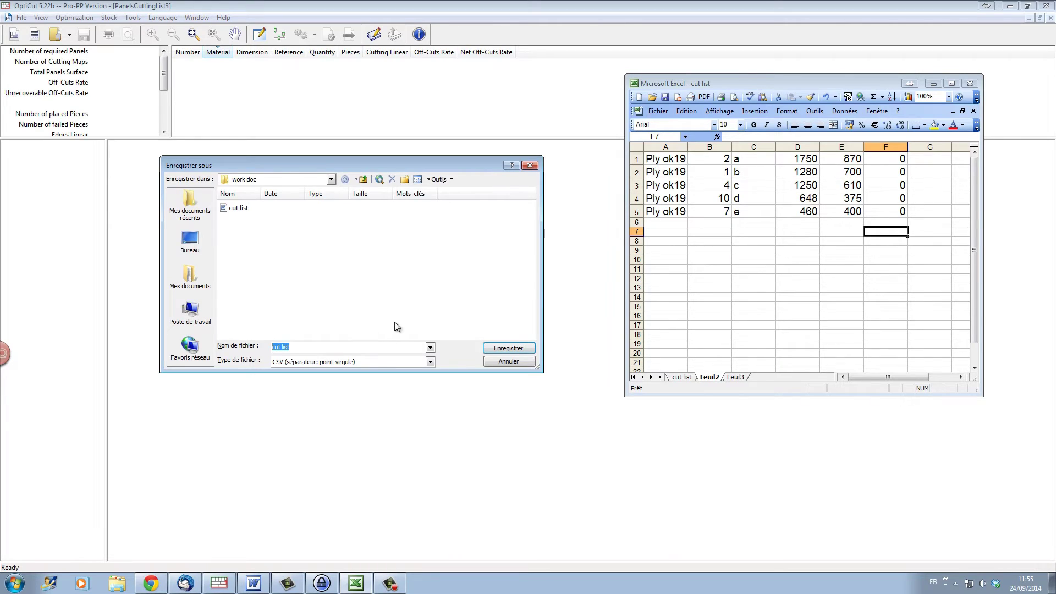
{"action": "left_click", "coordinate": [430, 363]}
{"action": "left_click", "coordinate": [430, 364]}
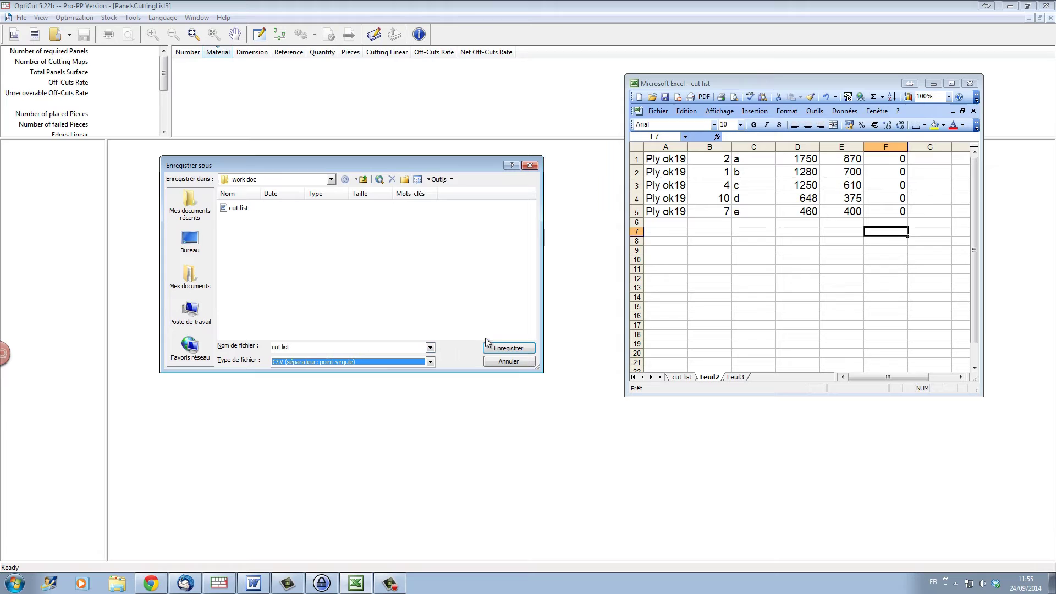
{"action": "left_click", "coordinate": [508, 351]}
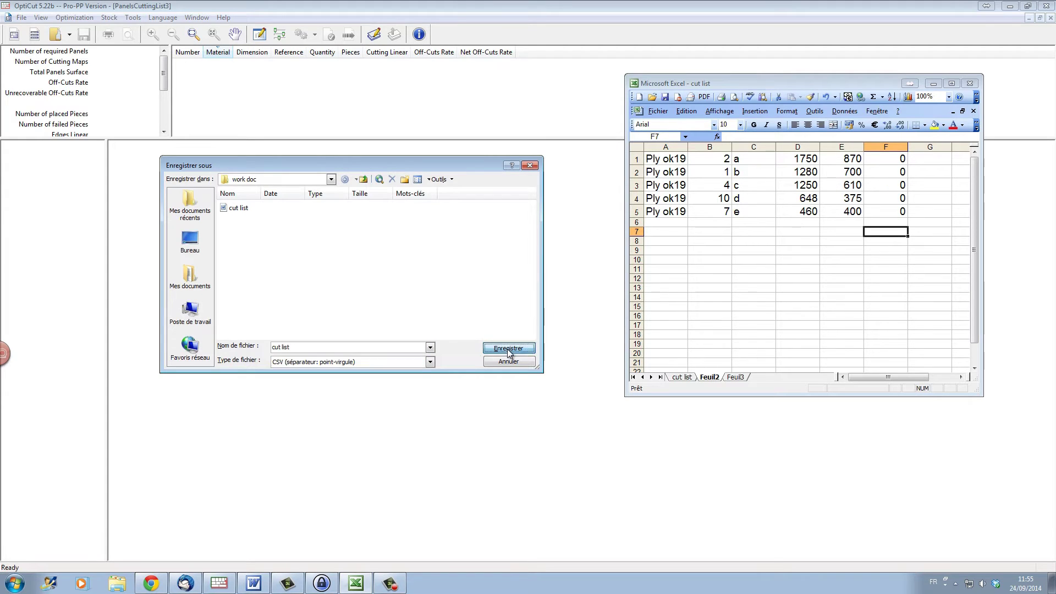
{"action": "left_click", "coordinate": [500, 319]}
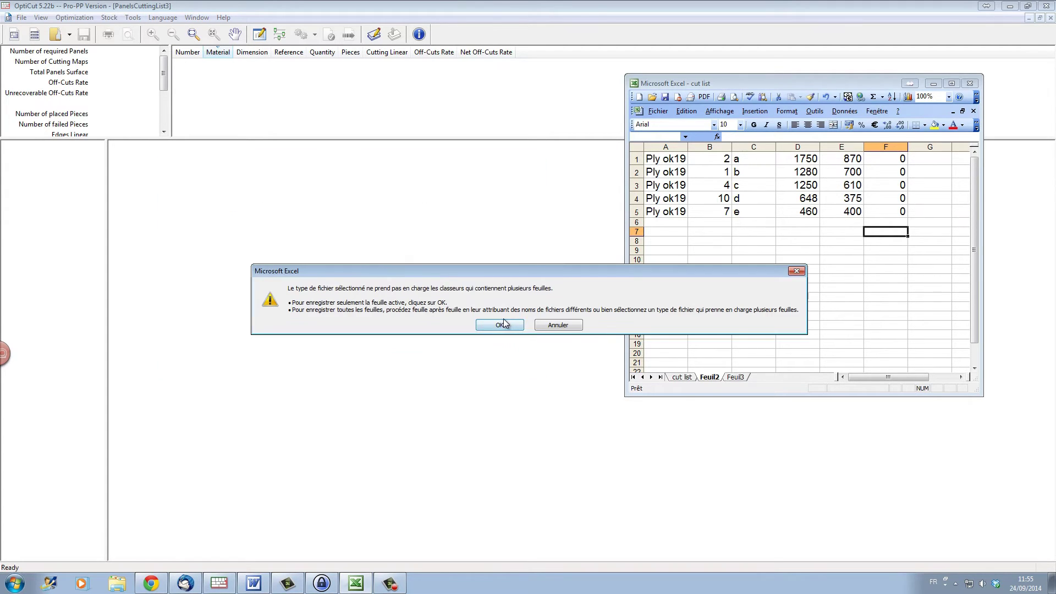
{"action": "left_click", "coordinate": [503, 324]}
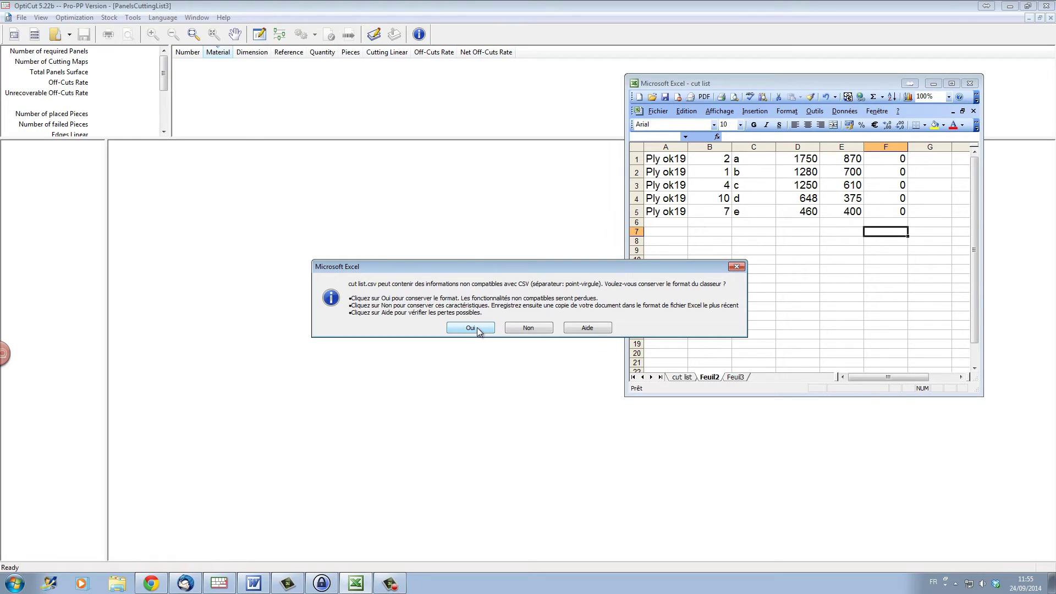
{"action": "left_click", "coordinate": [477, 329]}
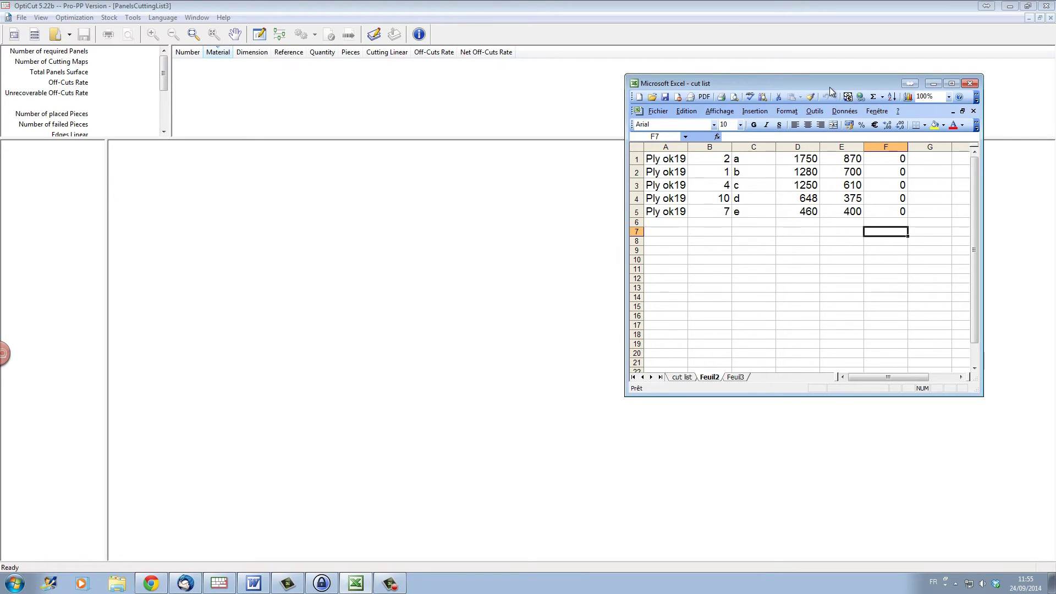
{"action": "left_click_drag", "start_coordinate": [829, 87], "coordinate": [885, 71]}
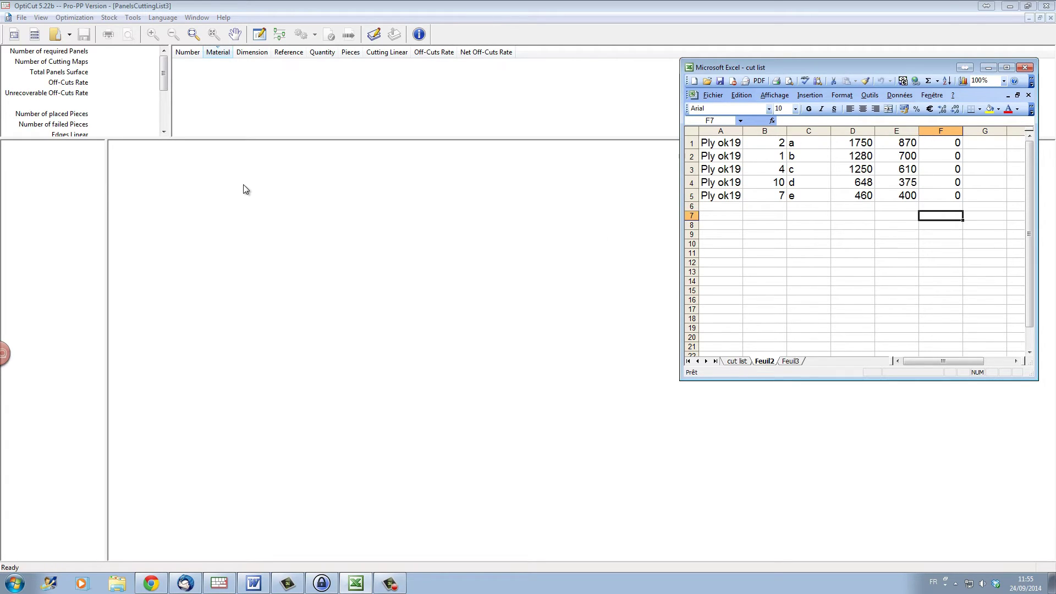
- Create the new PanelsCuttingList4 document and bring its empty Cutting List dialog into view
{"action": "left_click", "coordinate": [14, 37]}
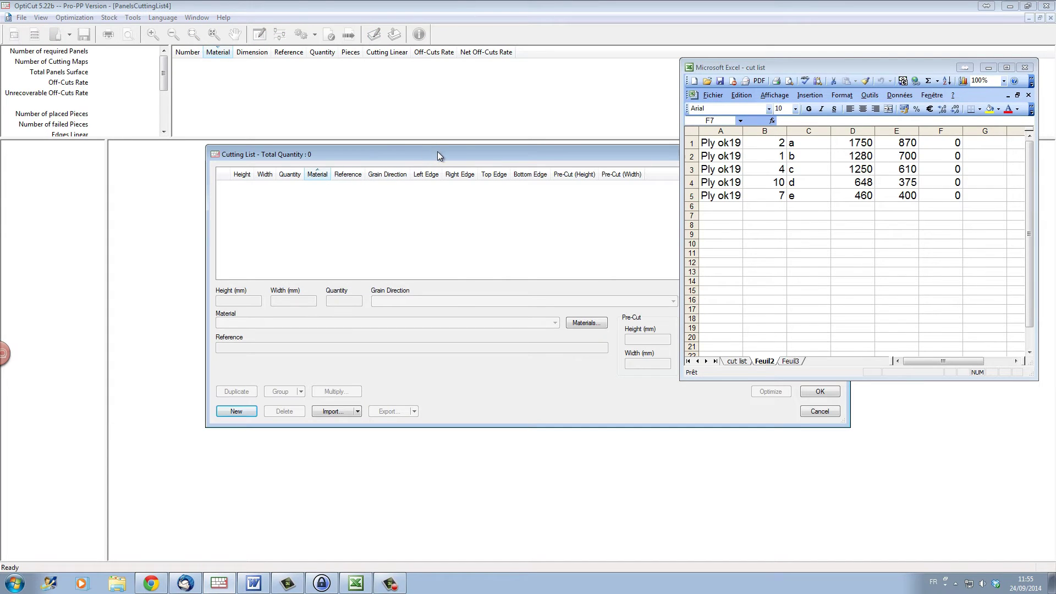
{"action": "left_click_drag", "start_coordinate": [438, 152], "coordinate": [293, 139]}
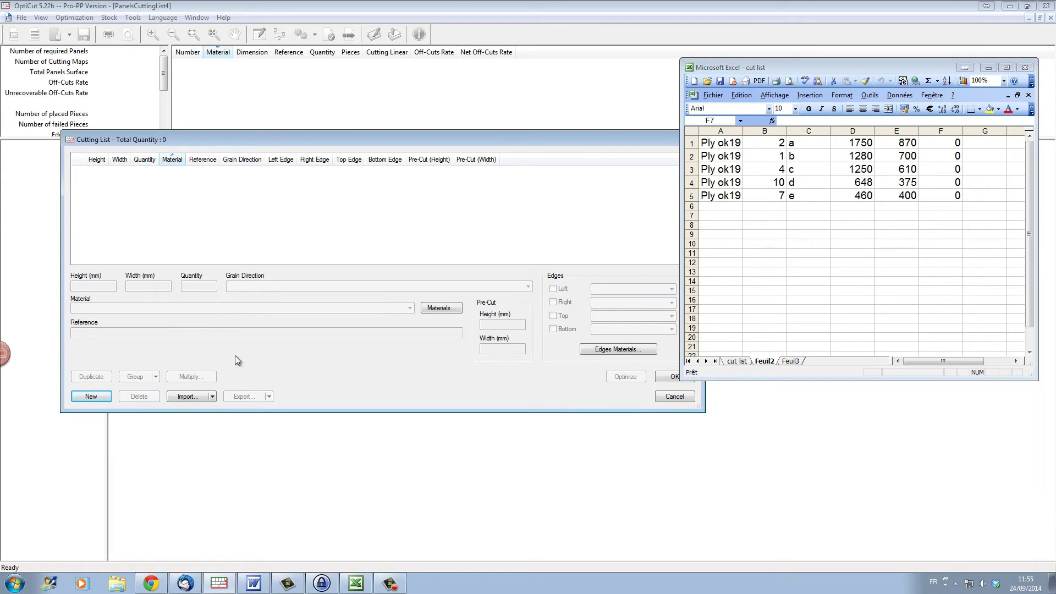
- Set import options to semicolon separator, millimetres, fields Material;Quantity;Reference;Height;Width;Grain Direction
{"action": "left_click", "coordinate": [212, 396]}
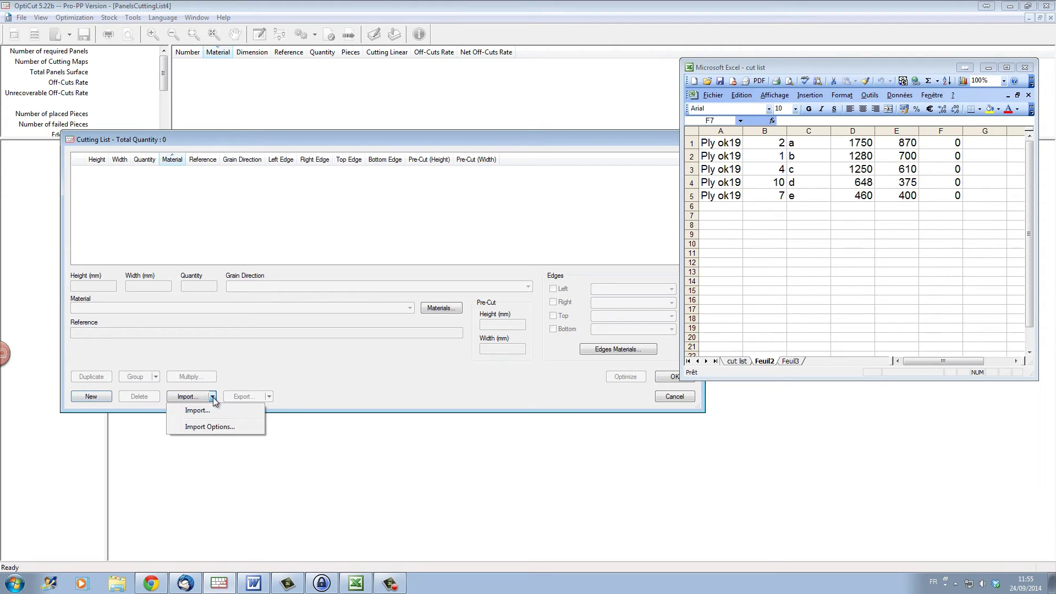
{"action": "left_click", "coordinate": [214, 427]}
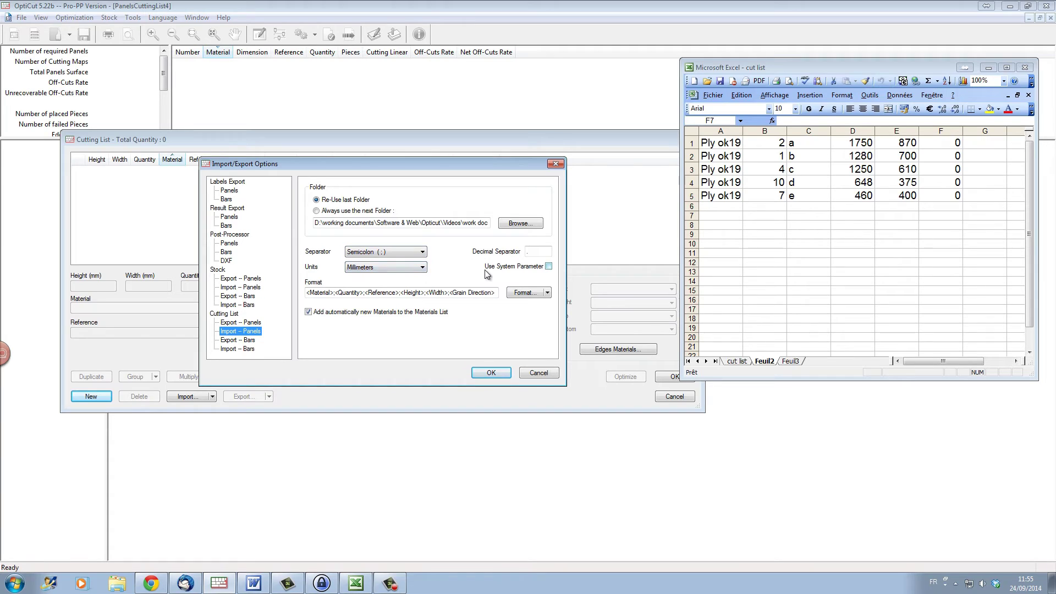
{"action": "left_click", "coordinate": [534, 296]}
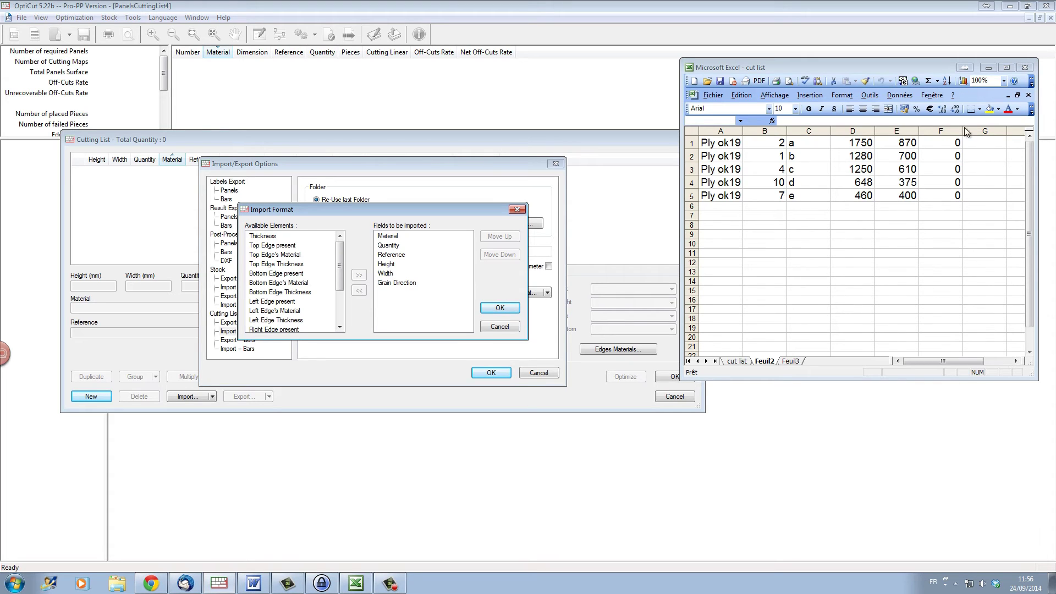
{"action": "left_click", "coordinate": [510, 308]}
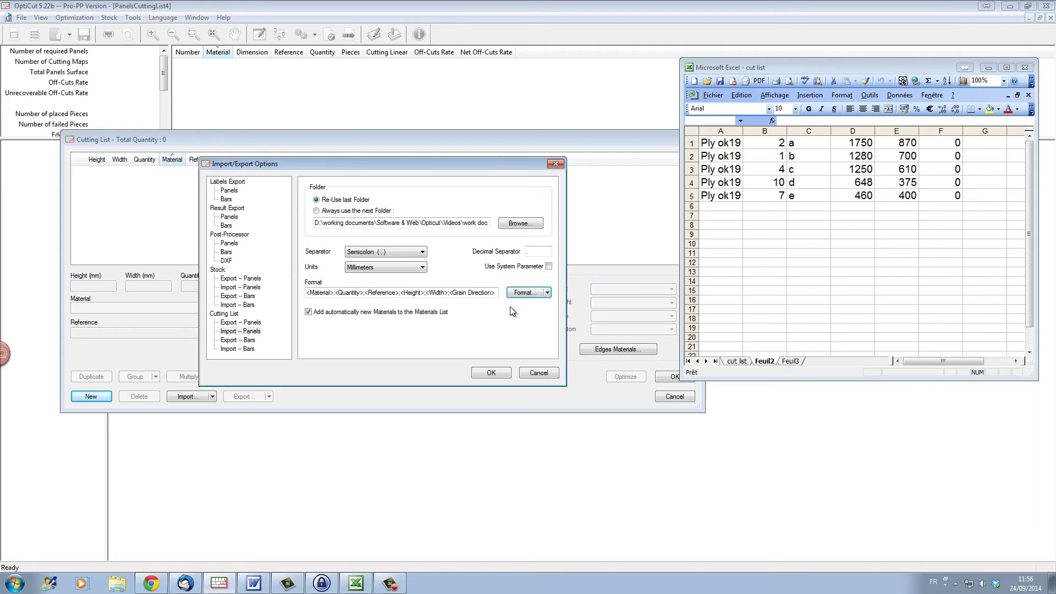
{"action": "left_click", "coordinate": [492, 373]}
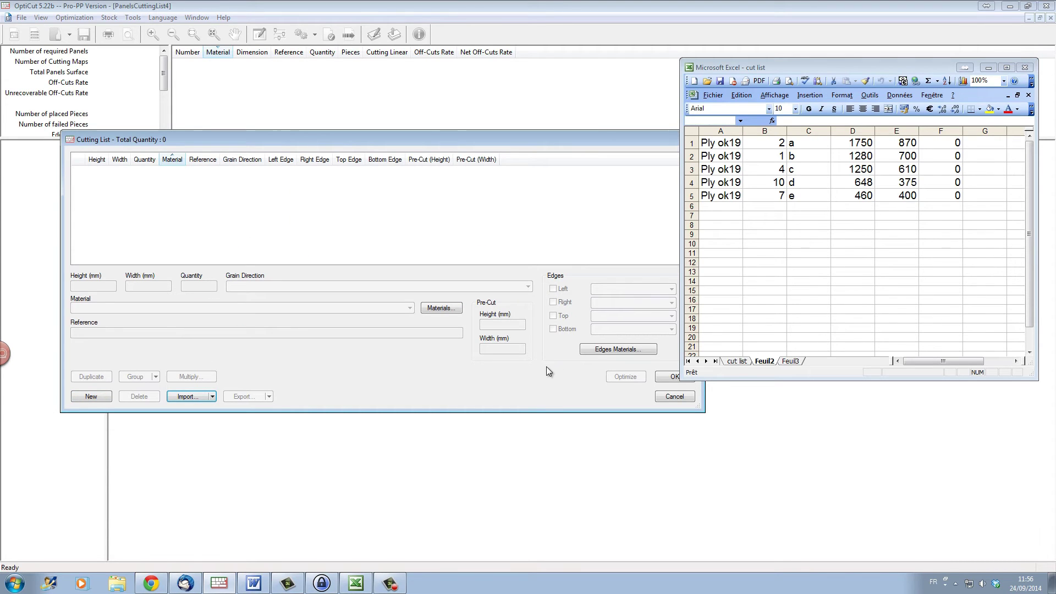
- Import the 'cut list' file, loading Ply ok19 pieces a–e totalling 24 pieces
{"action": "left_click", "coordinate": [200, 395]}
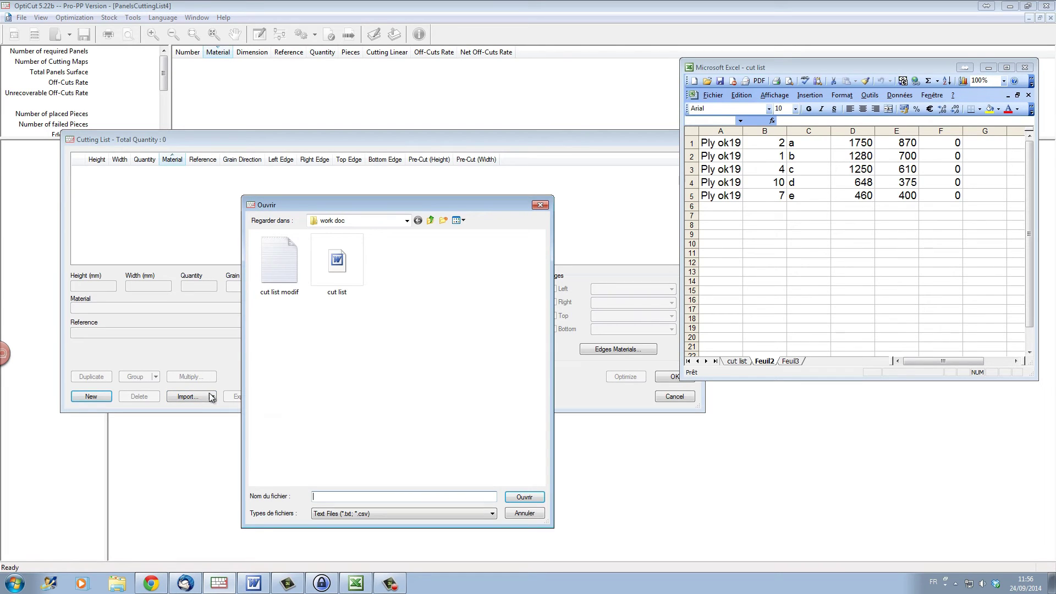
{"action": "left_click", "coordinate": [348, 279]}
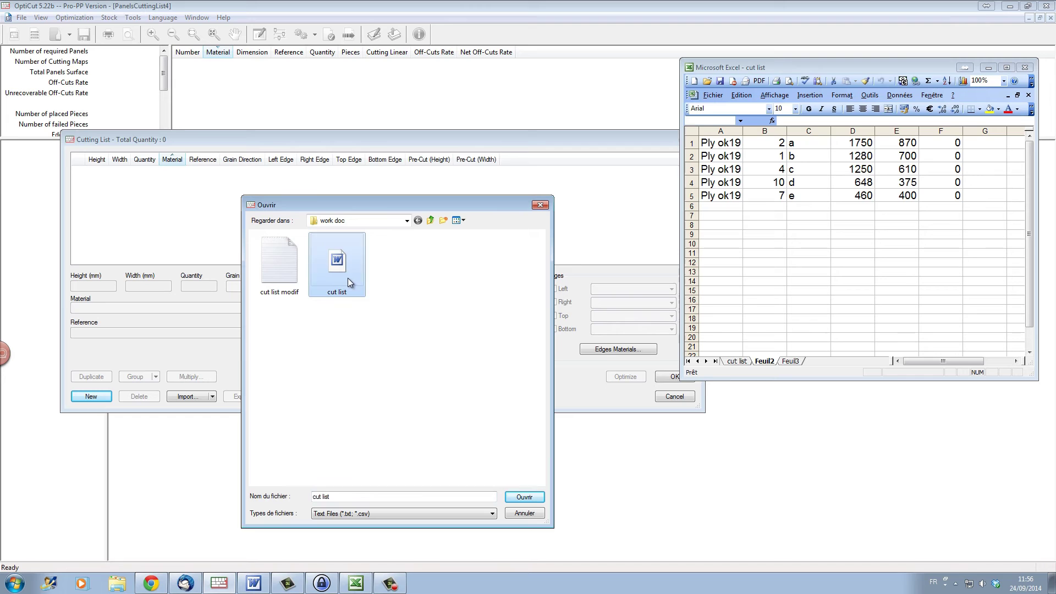
{"action": "left_click", "coordinate": [523, 498]}
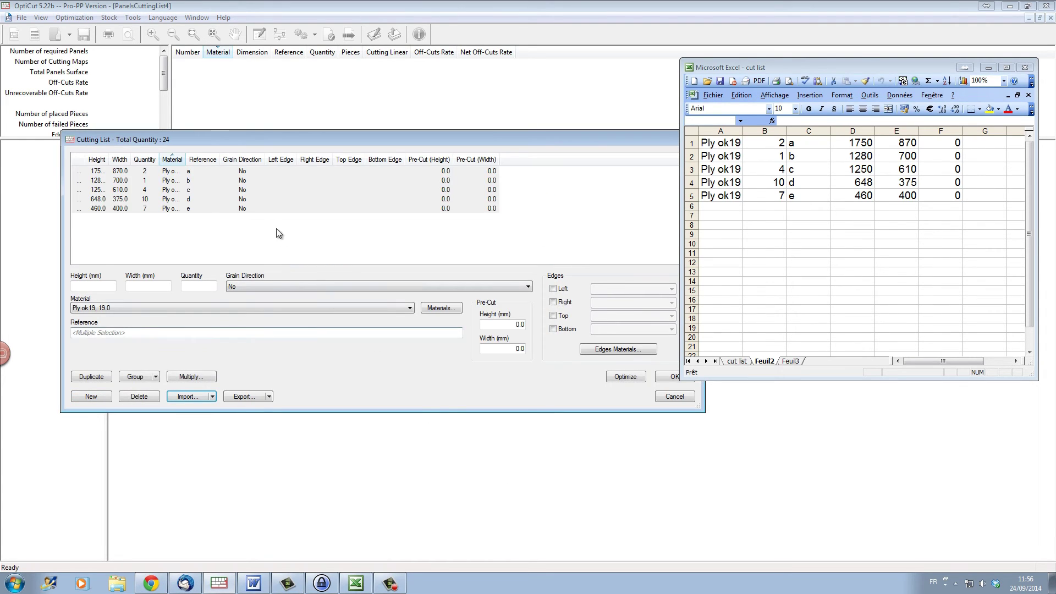
{"action": "left_click_drag", "start_coordinate": [344, 142], "coordinate": [312, 103]}
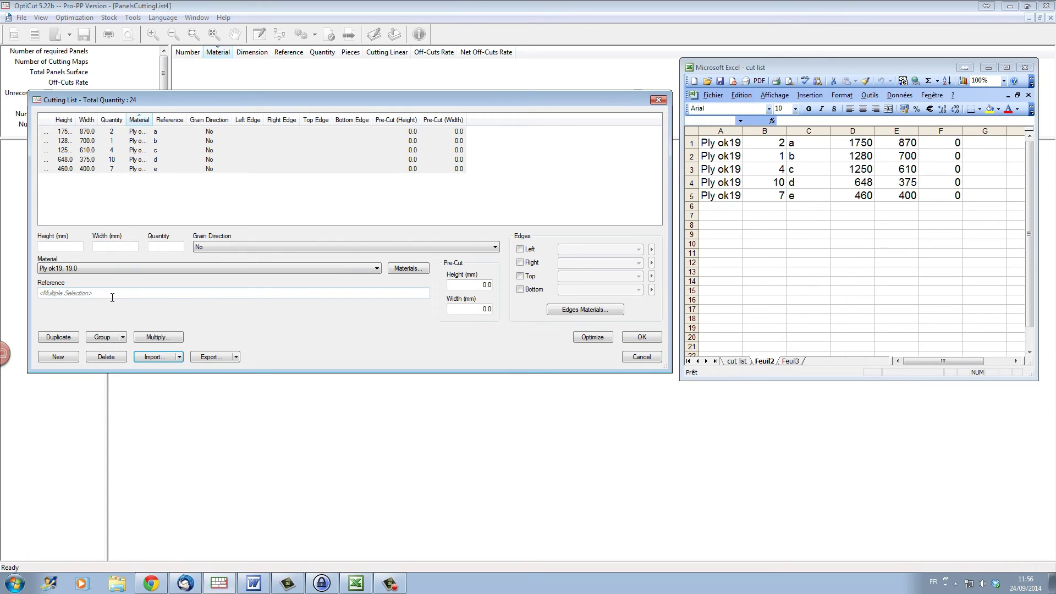
- Run the optimization of the 24 Ply ok19 pieces from the Cutting List dialog
{"action": "left_click", "coordinate": [603, 340]}
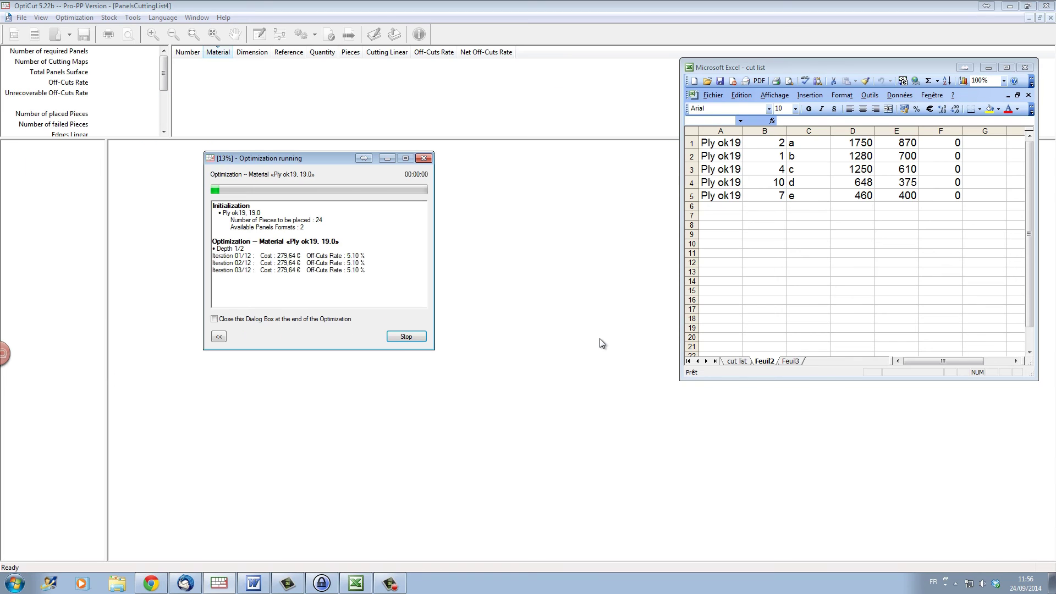